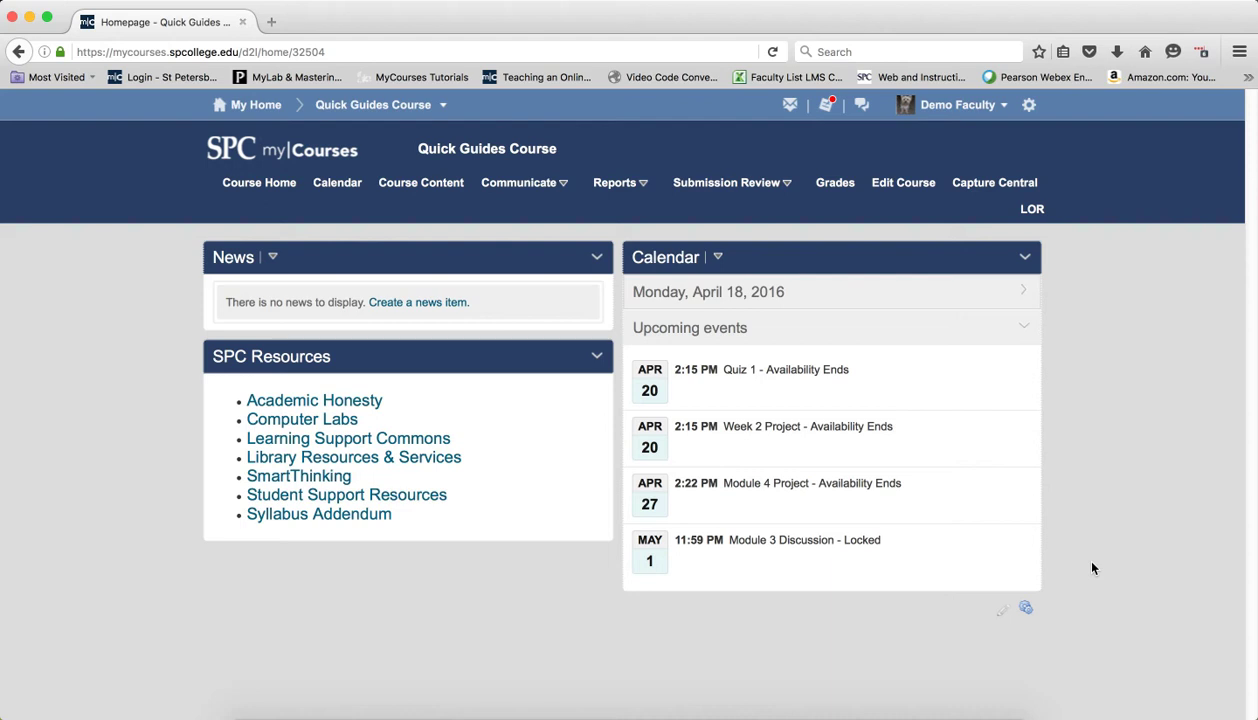
Open the course content and give the Module 1 Discussion an end date of 4/27/2016
click(410, 190)
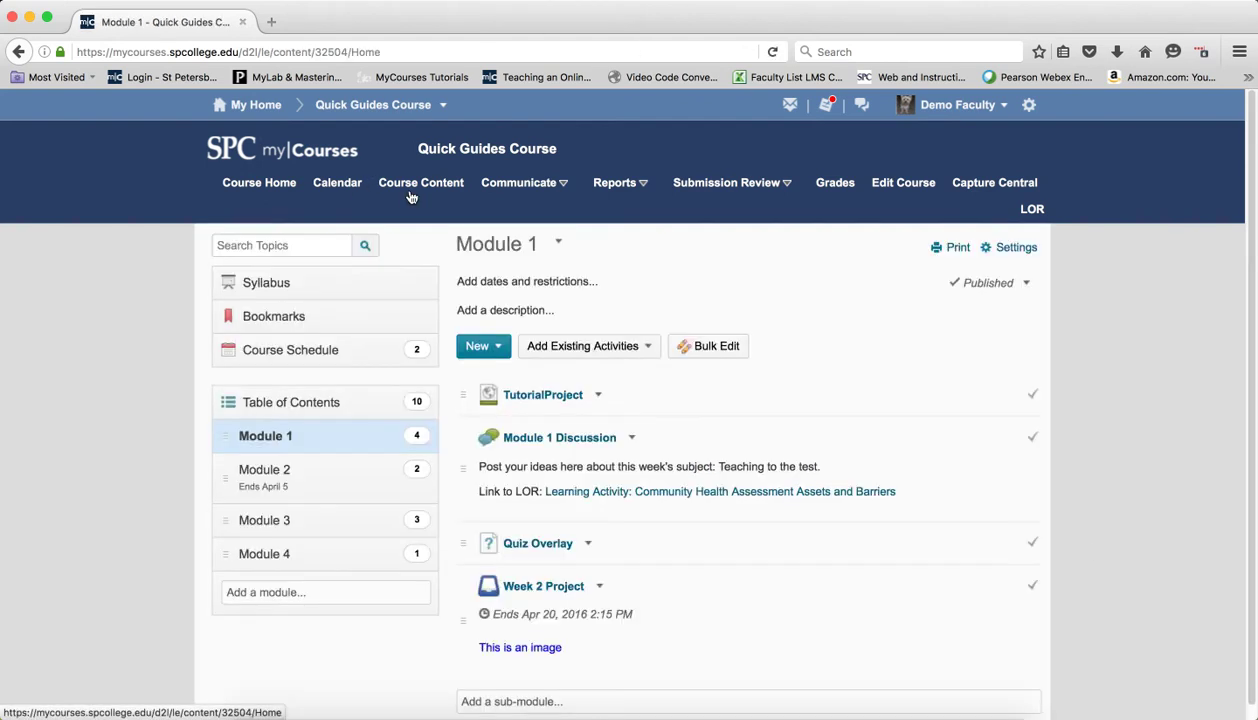
click(631, 438)
click(651, 481)
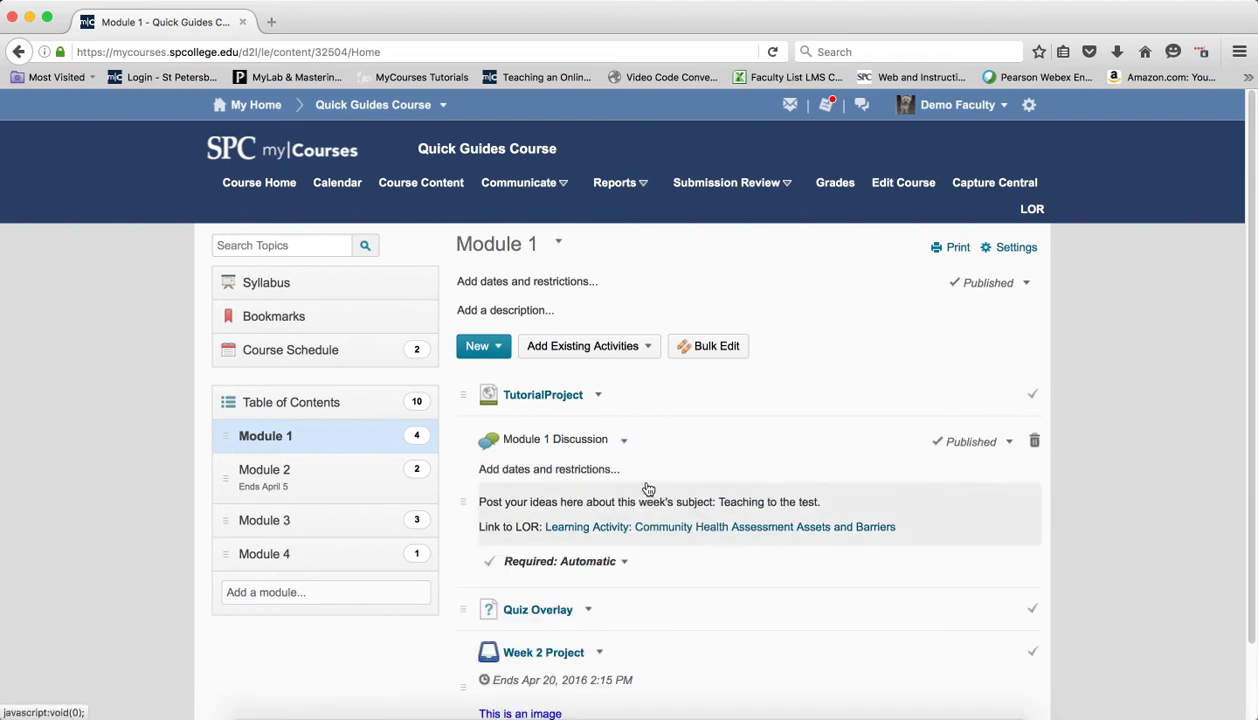
click(595, 480)
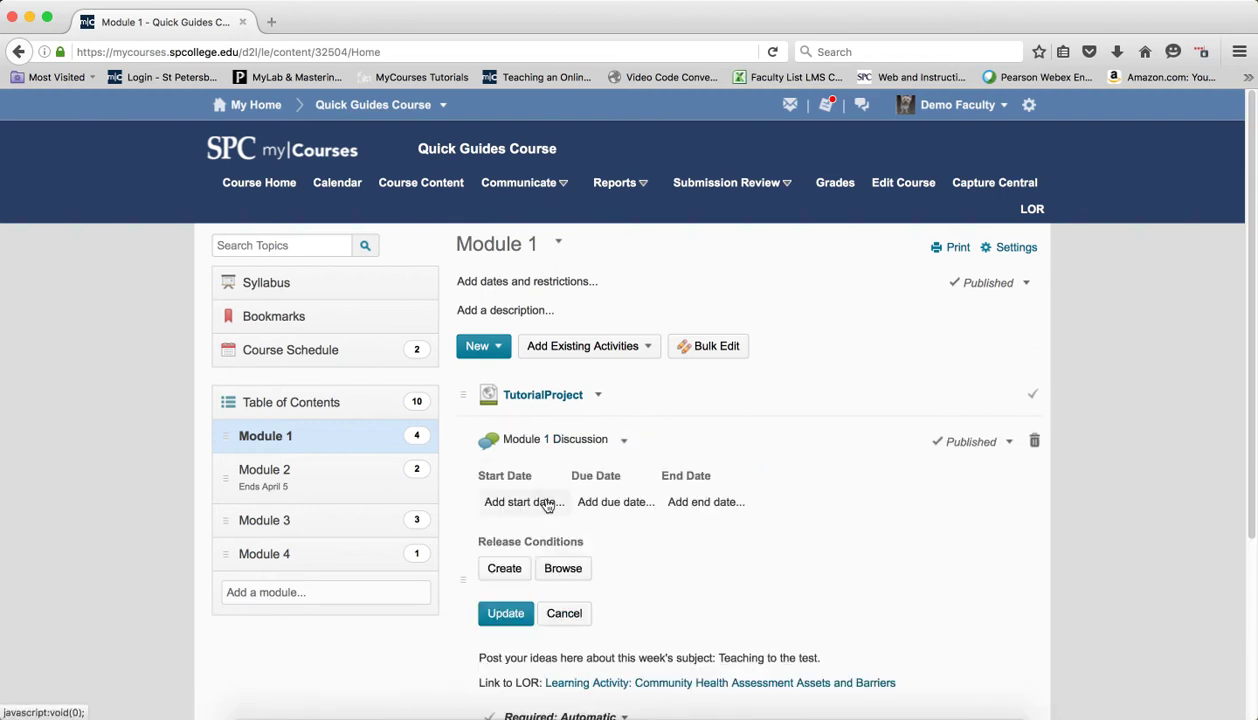
click(729, 499)
click(712, 503)
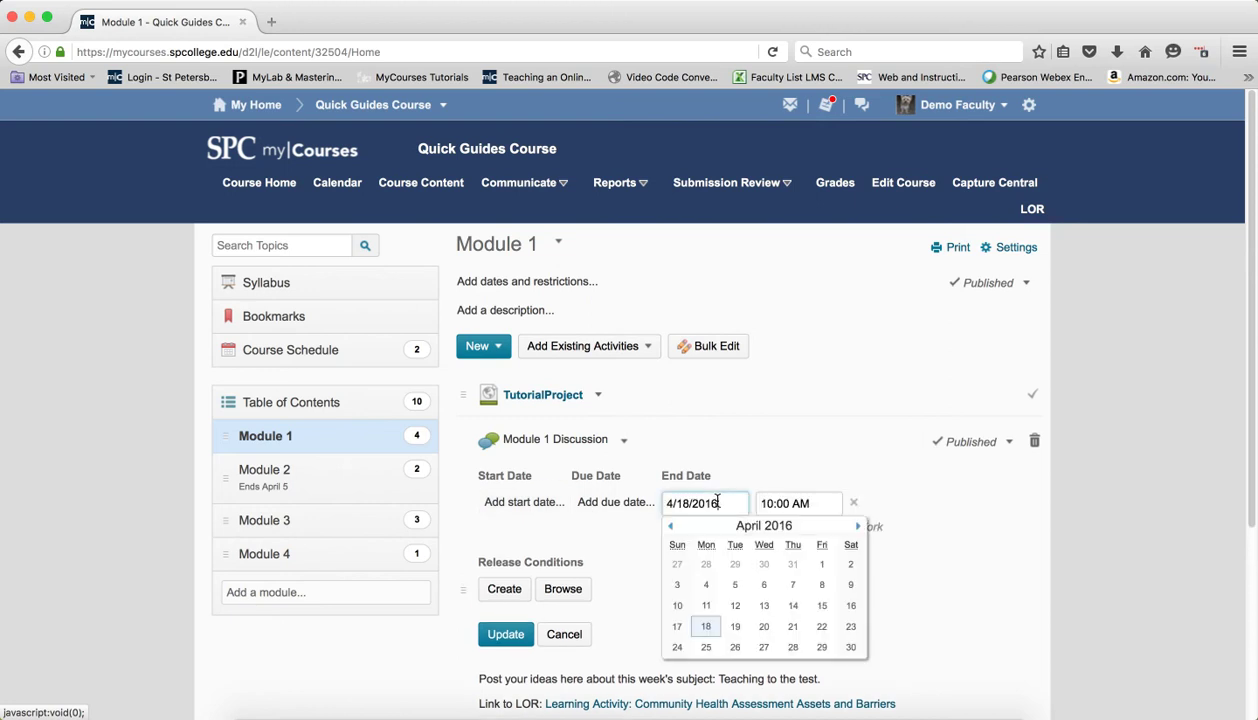
click(764, 648)
Set the Module 1 Discussion's start date to 4/19/2016 and save the date restrictions
click(558, 506)
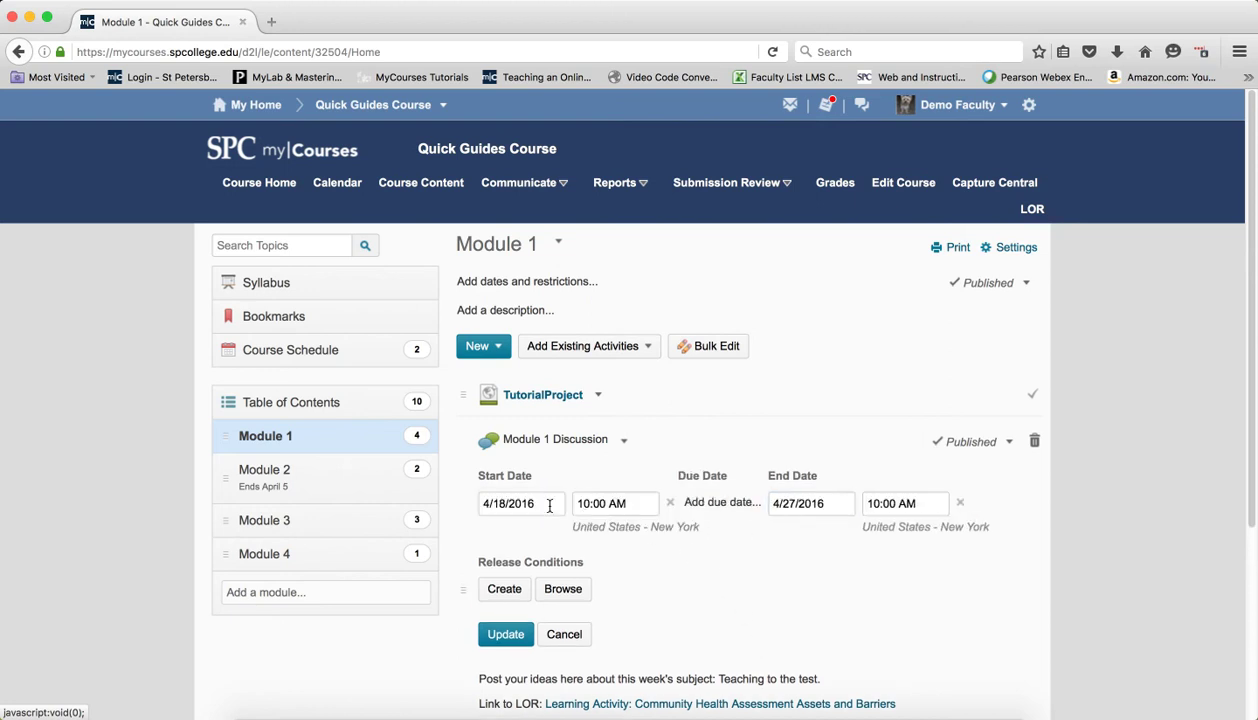
click(510, 500)
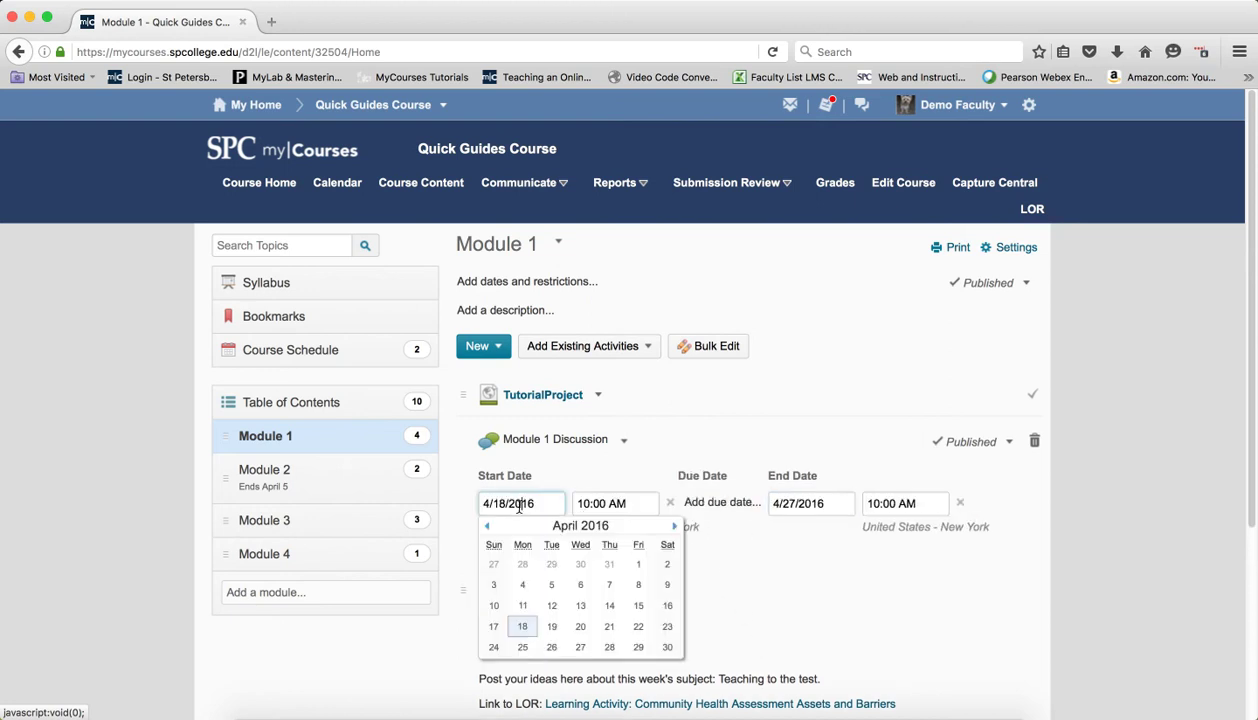
click(557, 626)
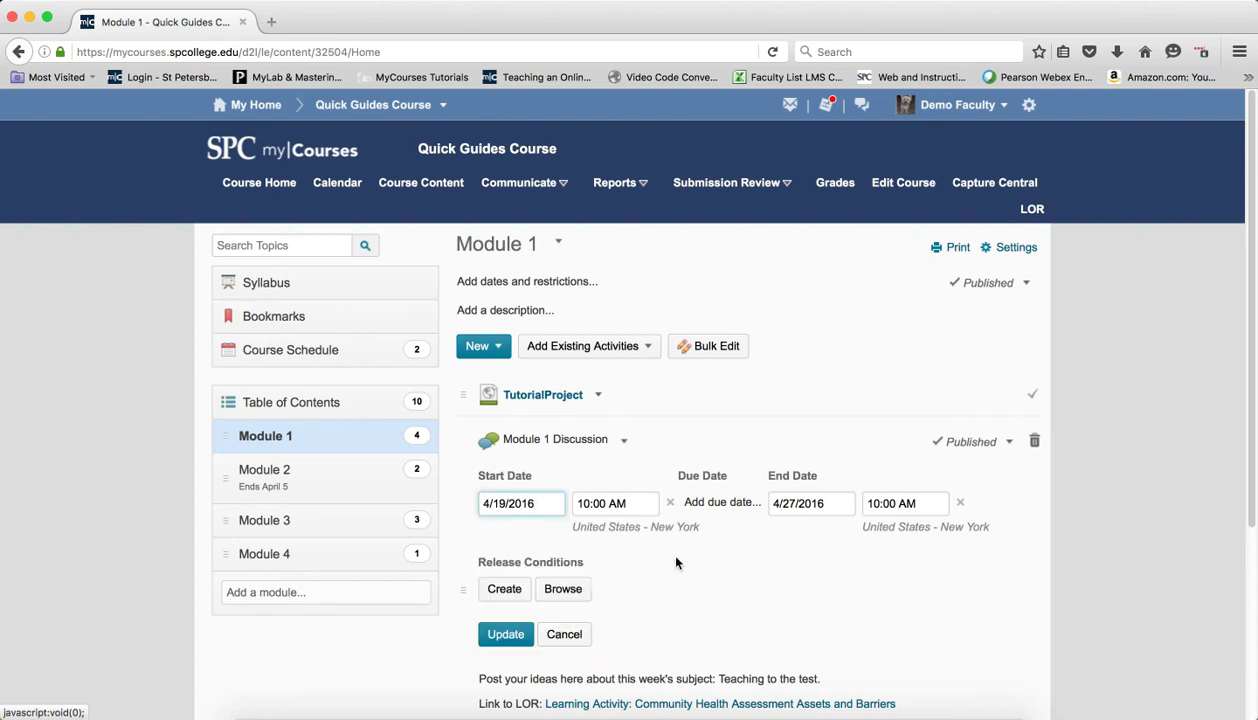
click(506, 634)
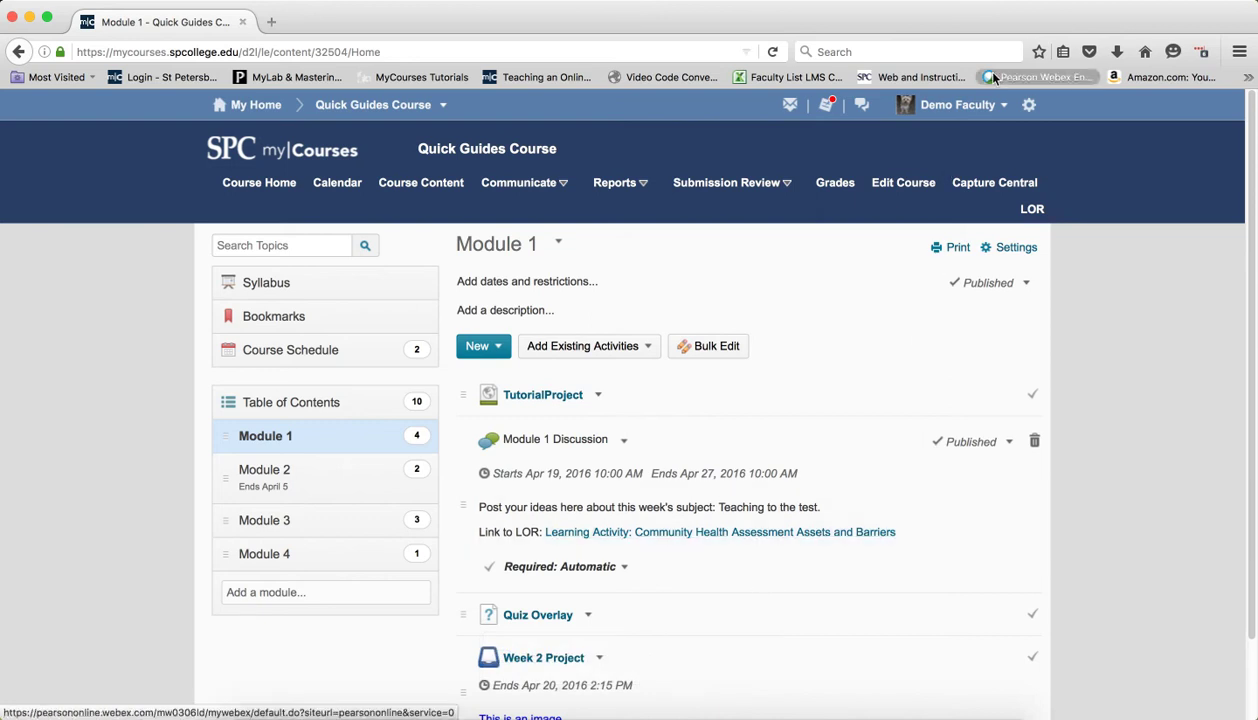
Switch to the Student role and examine how the Module 1 Discussion is listed in the course content
click(980, 106)
click(890, 142)
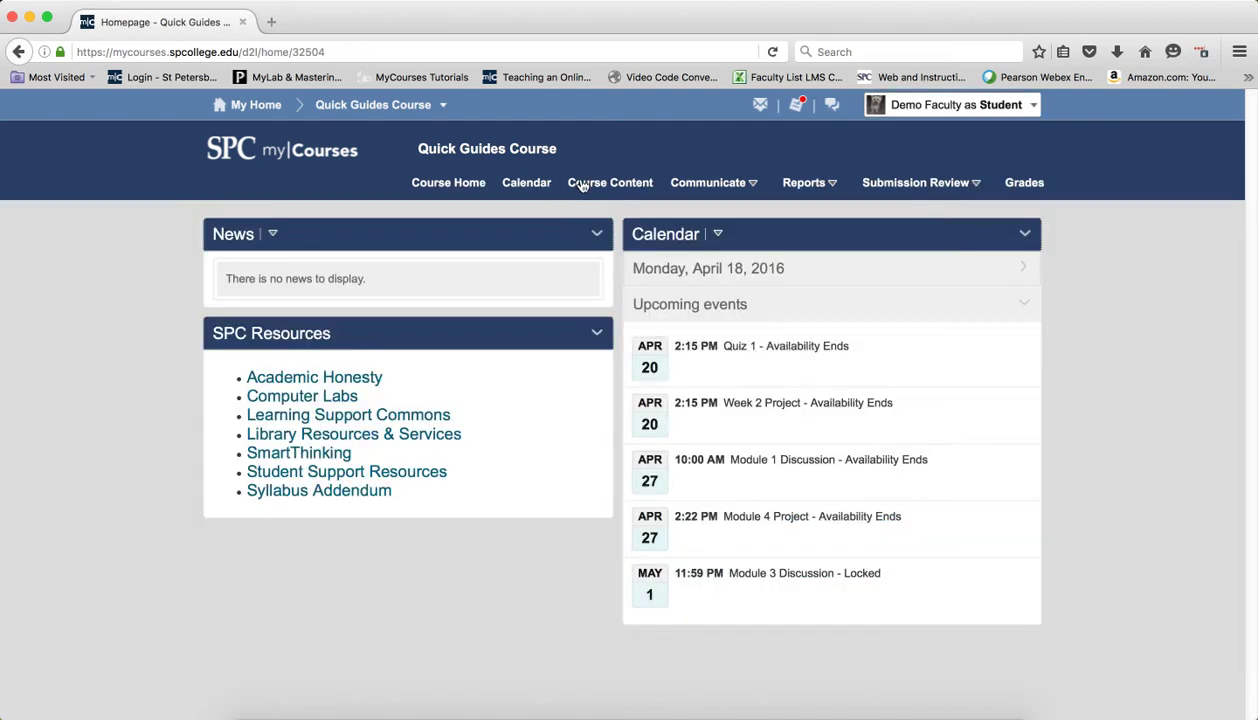
click(576, 184)
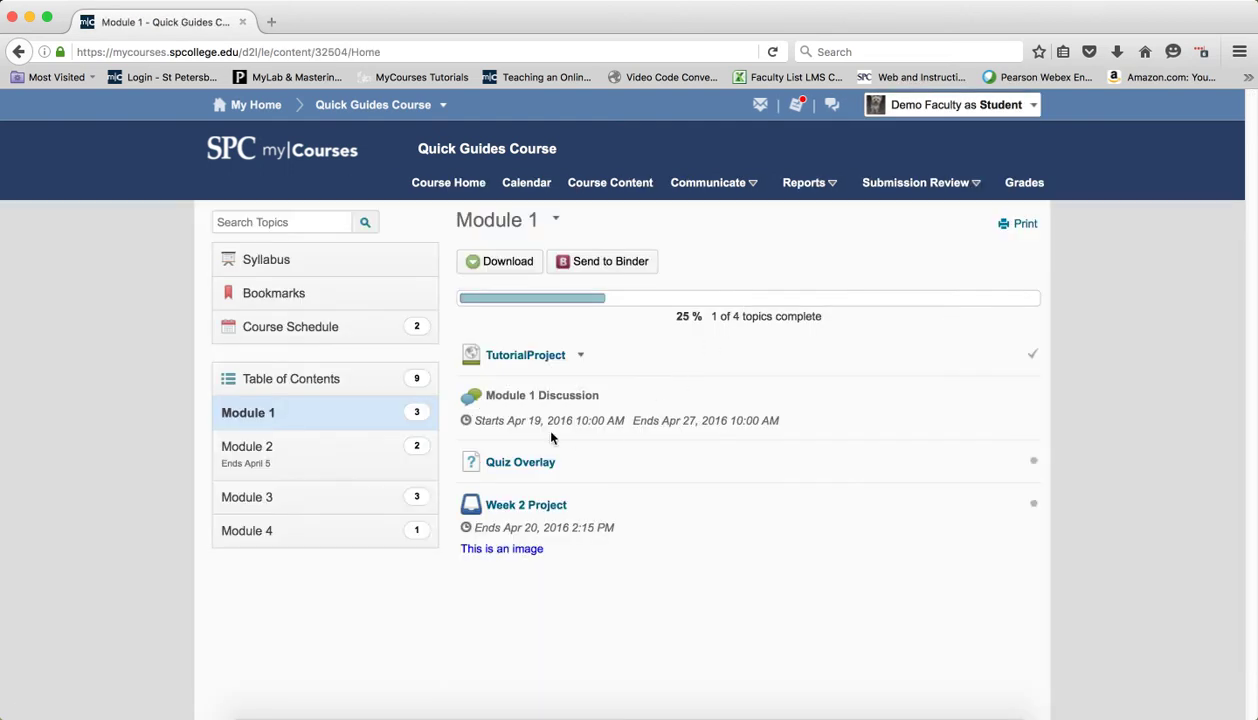
triple_click(495, 395)
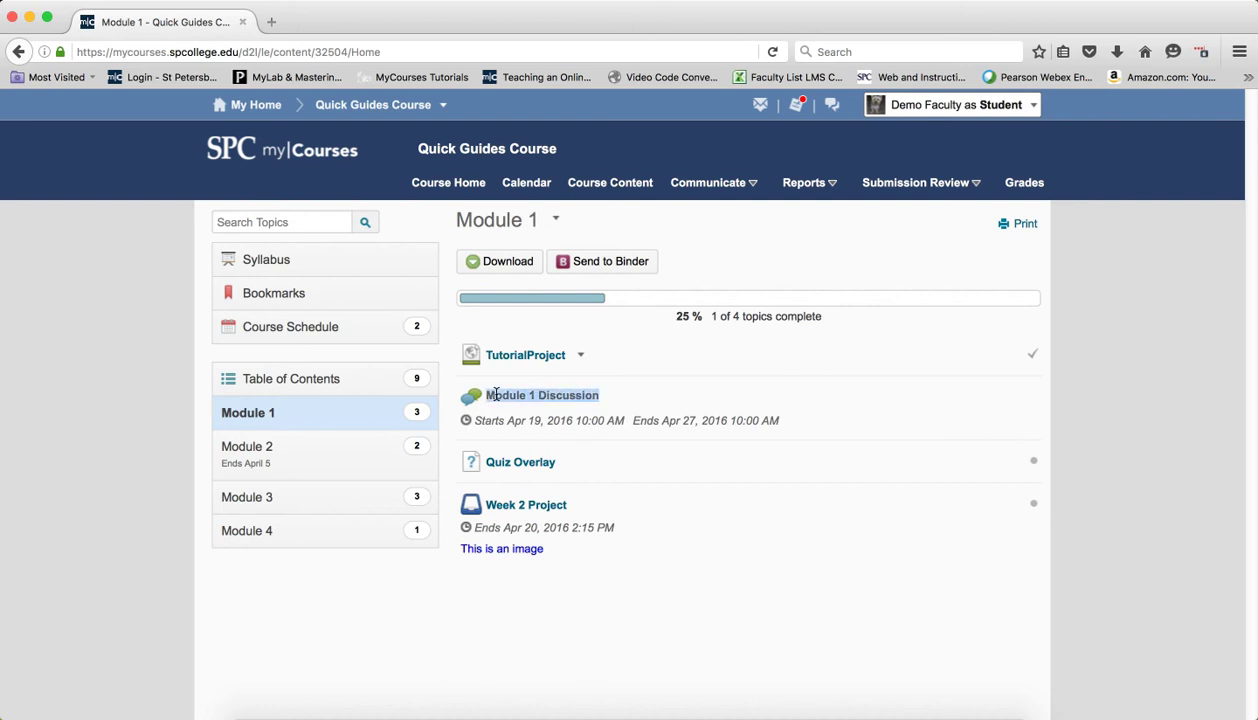
click(508, 407)
Check the course's Discussions List as a student, and return to the faculty role
click(868, 185)
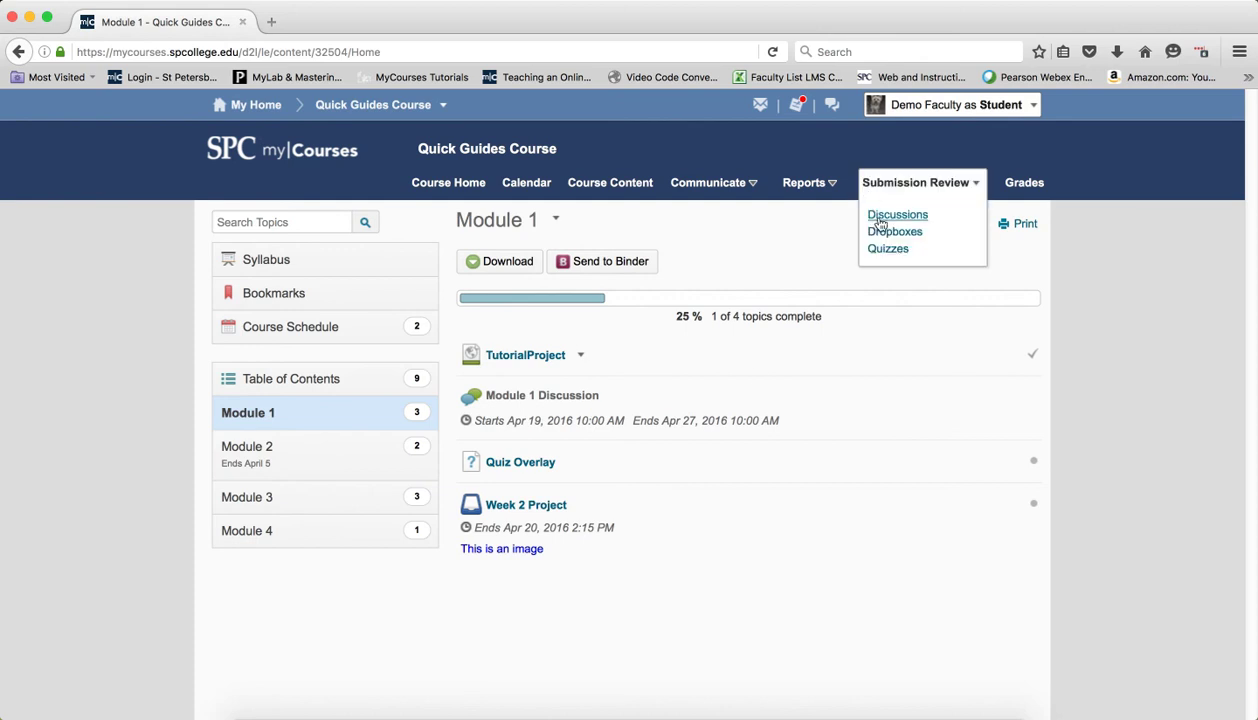
click(886, 216)
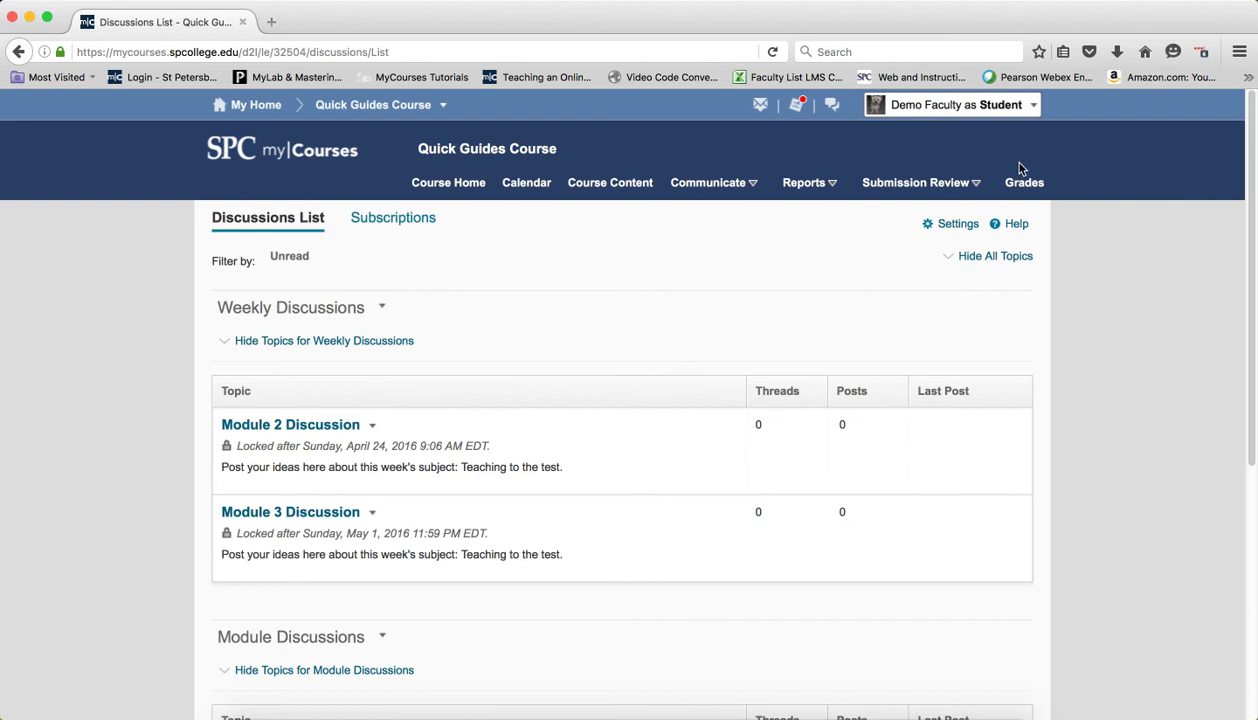
click(1024, 110)
click(1024, 135)
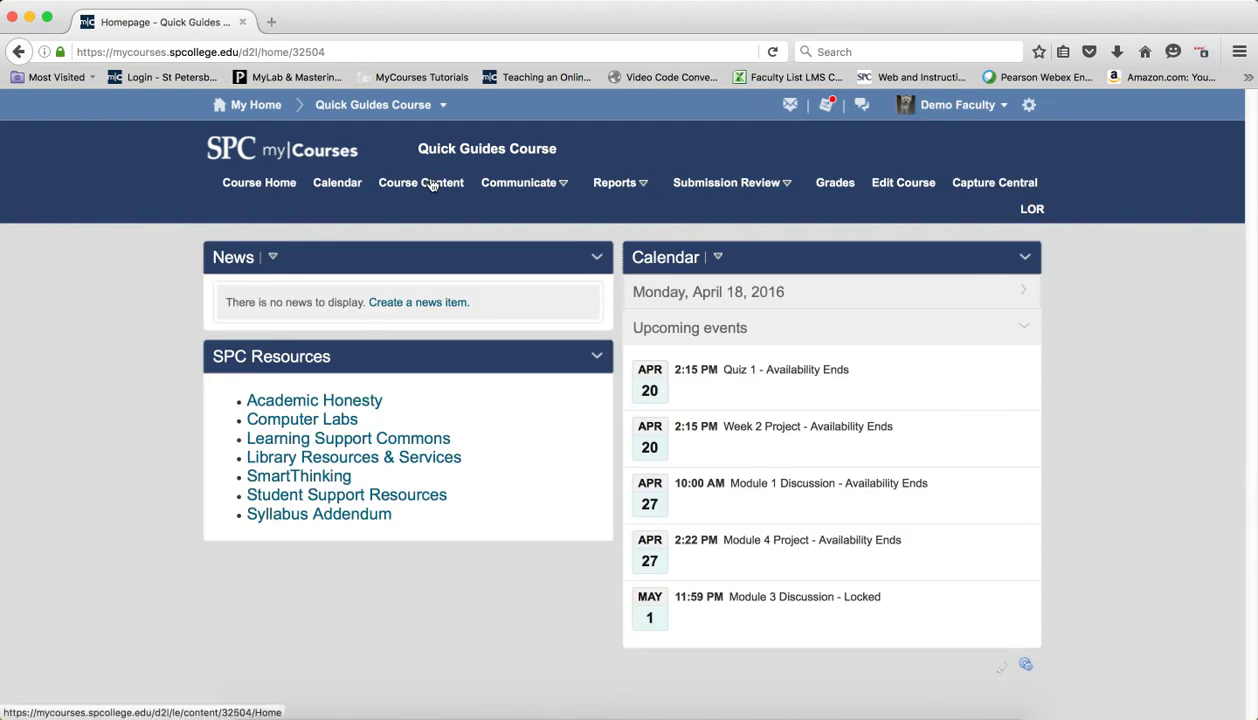
Open the Module 1 Discussion topic for editing from the Discussions List and set its locking option to Unlock topic
click(737, 192)
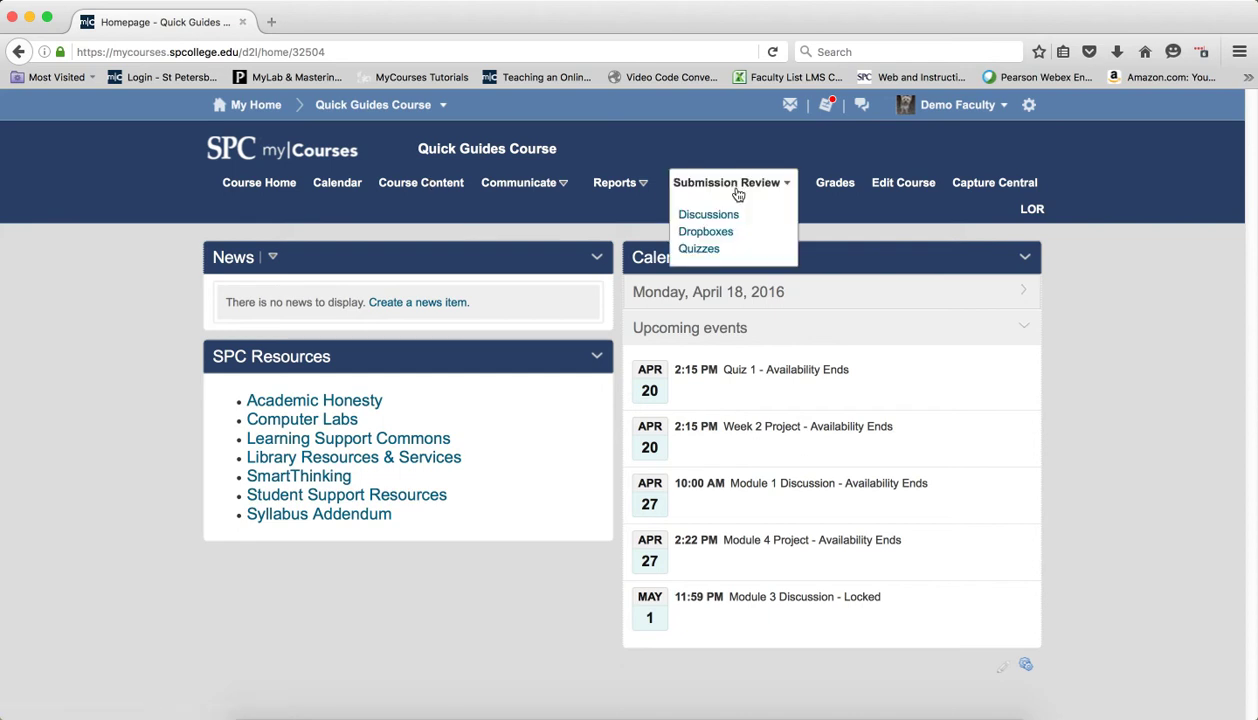
click(706, 214)
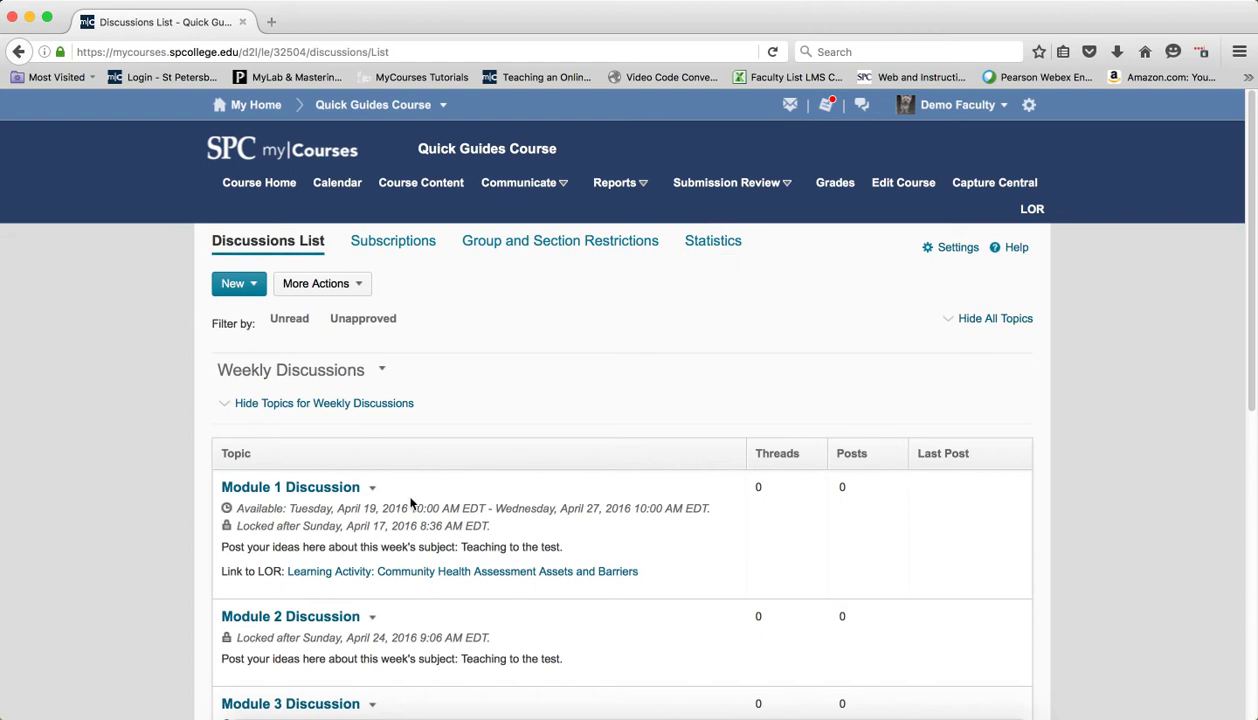
click(371, 490)
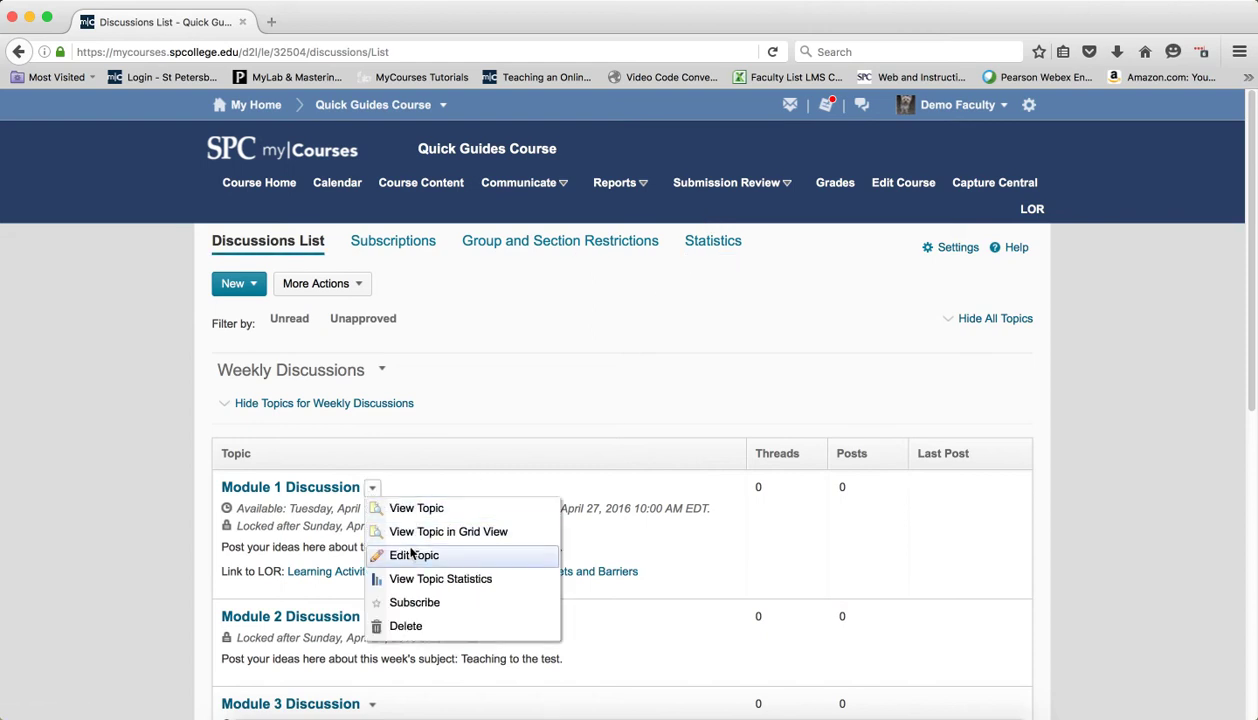
click(413, 557)
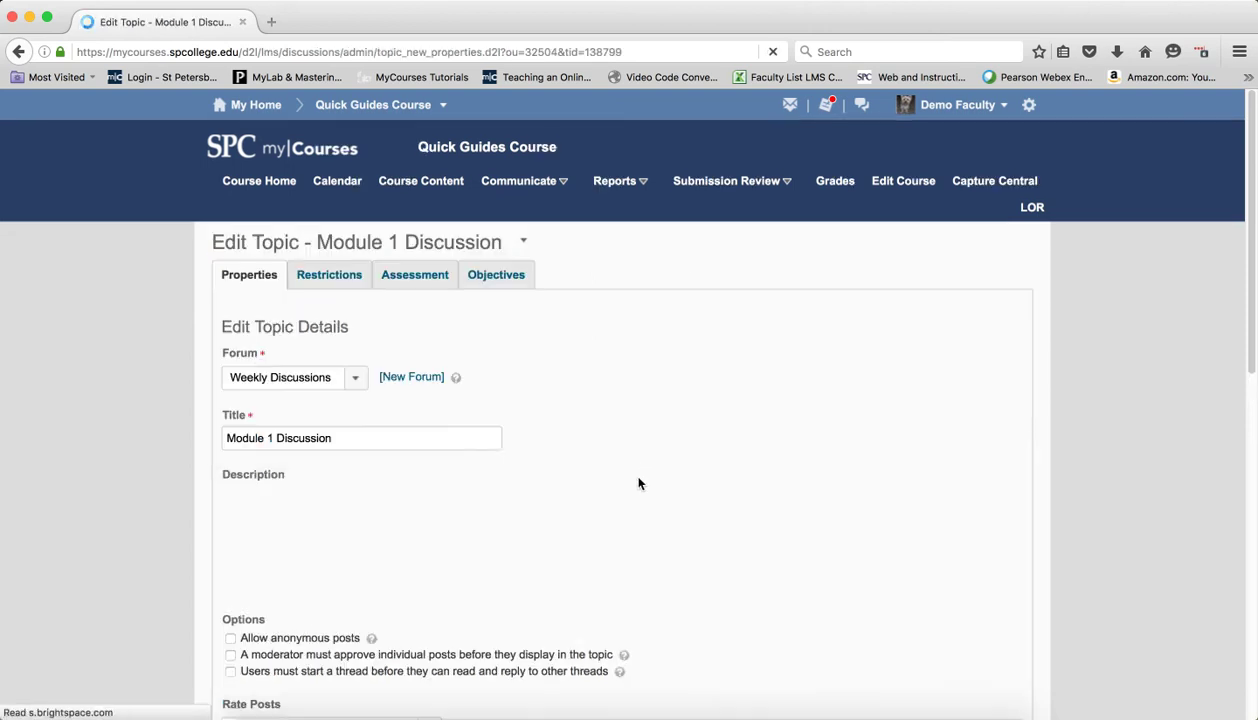
scroll(644, 461, down, 10)
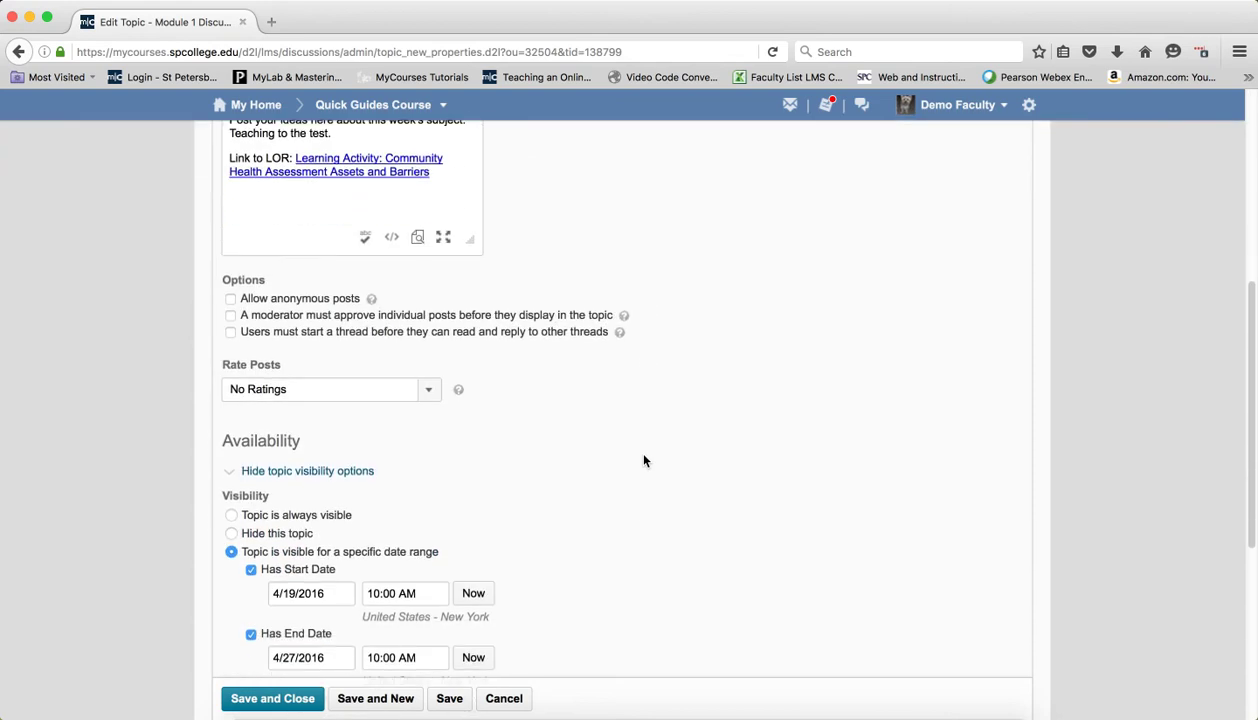
scroll(644, 461, down, 2)
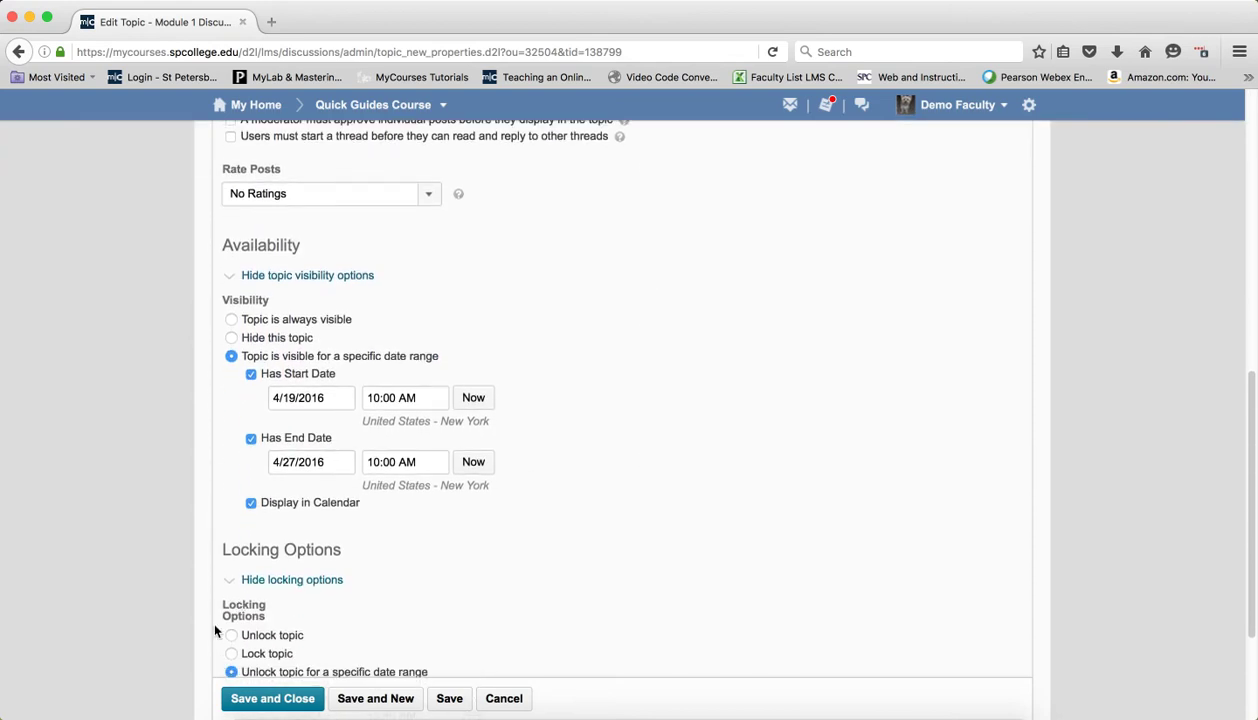
click(231, 636)
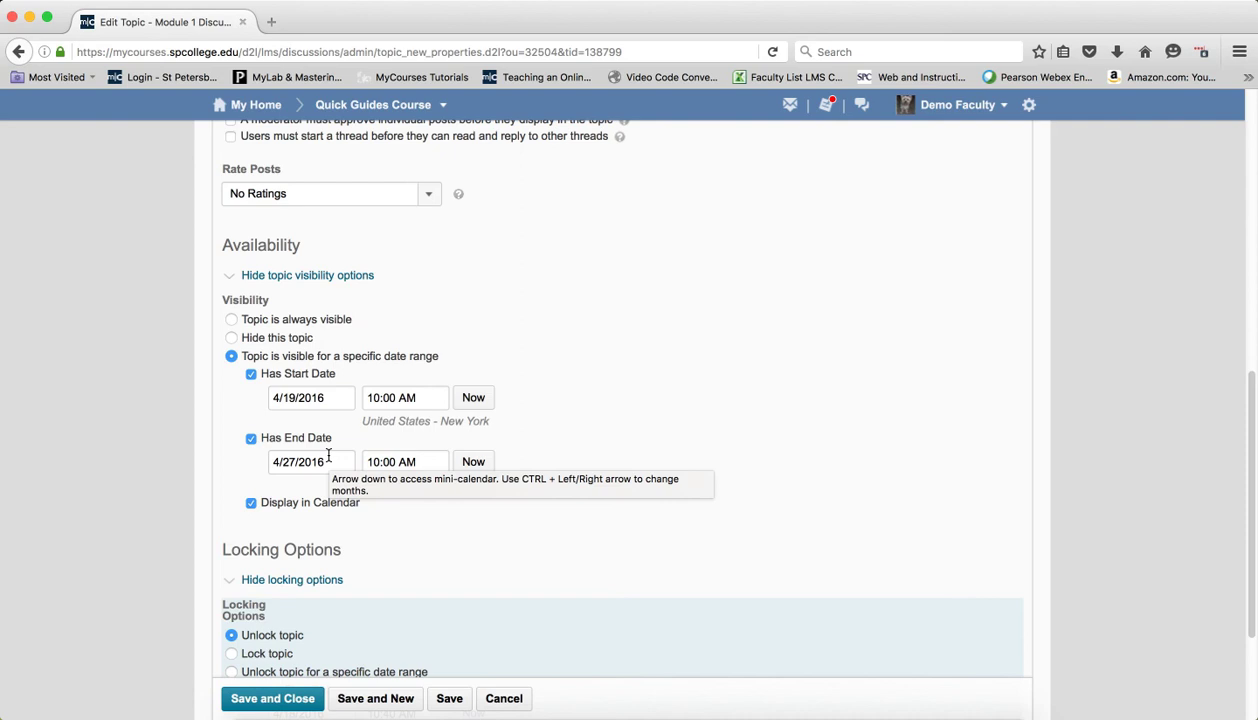
Make the Module 1 Discussion topic always visible, save and close it, and return to the course content
scroll(328, 455, down, 1)
scroll(613, 475, down, 1)
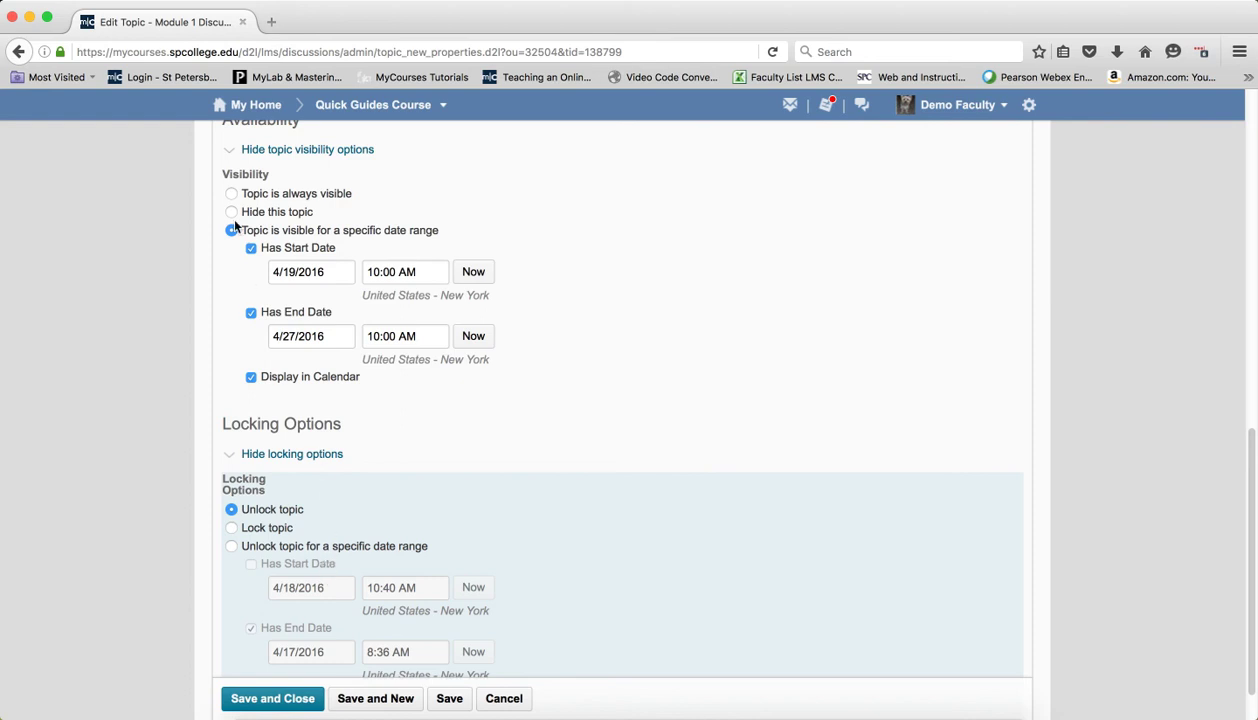
click(231, 193)
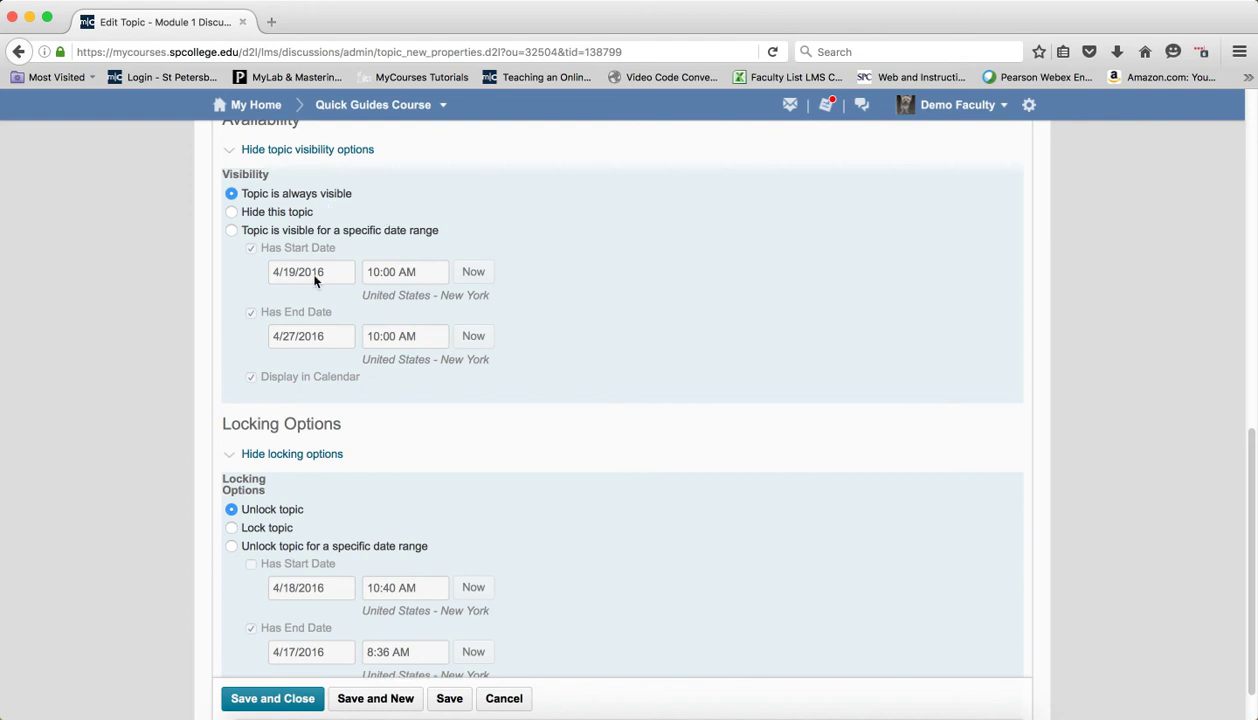
click(262, 695)
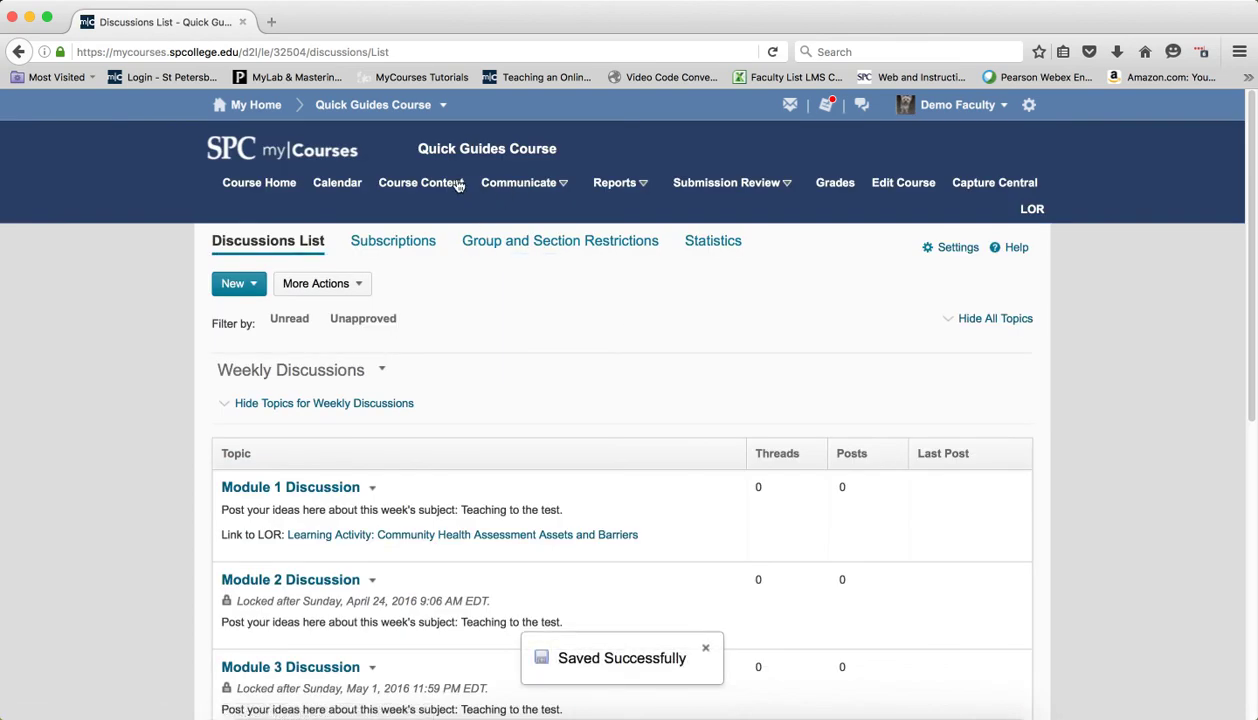
click(446, 183)
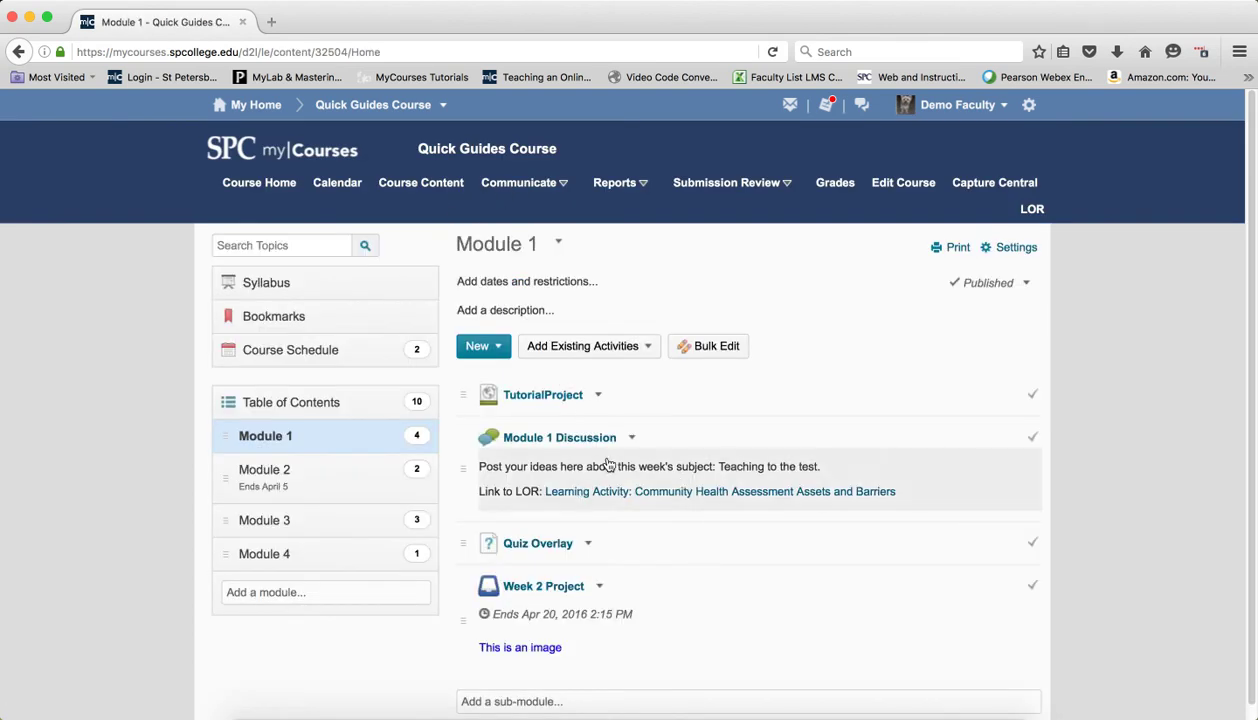